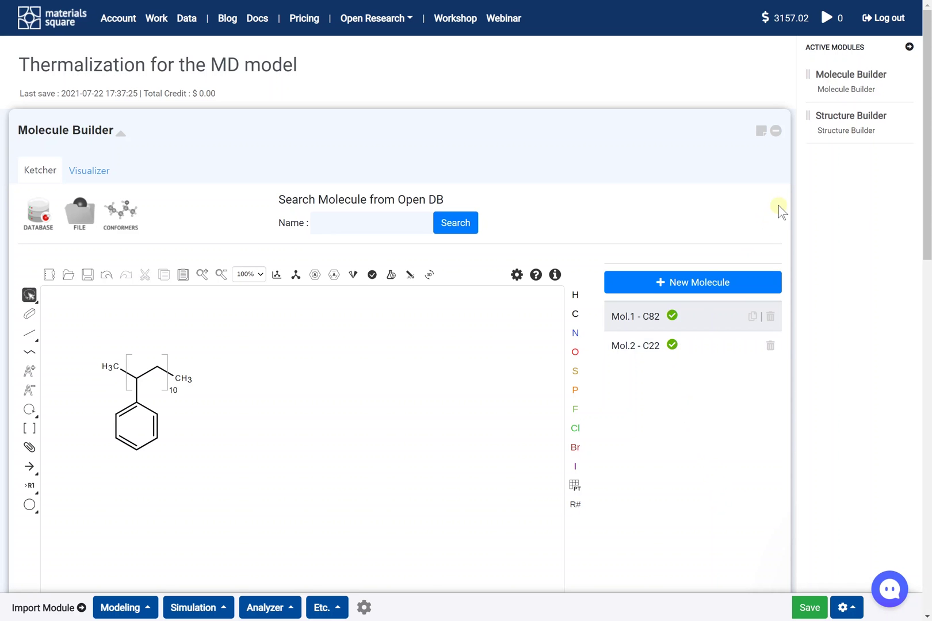
# Preview the C22 and C82 phenyl chain molecules, then rotate the packed 60 Å cell.
pyautogui.click(691, 345)
pyautogui.scroll(-2, 693, 299)
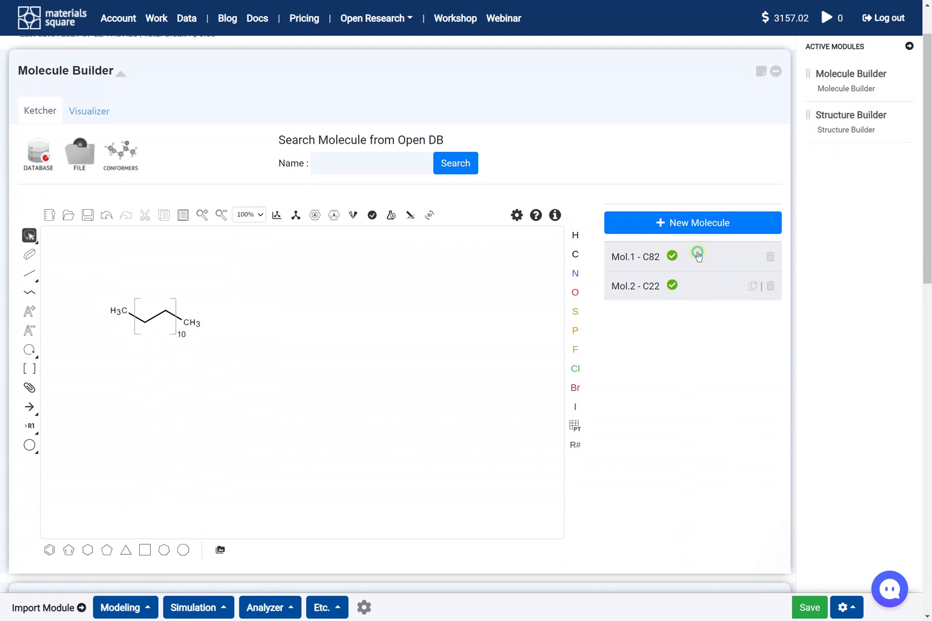
pyautogui.click(697, 256)
pyautogui.scroll(-3, 697, 257)
pyautogui.scroll(-7, 698, 257)
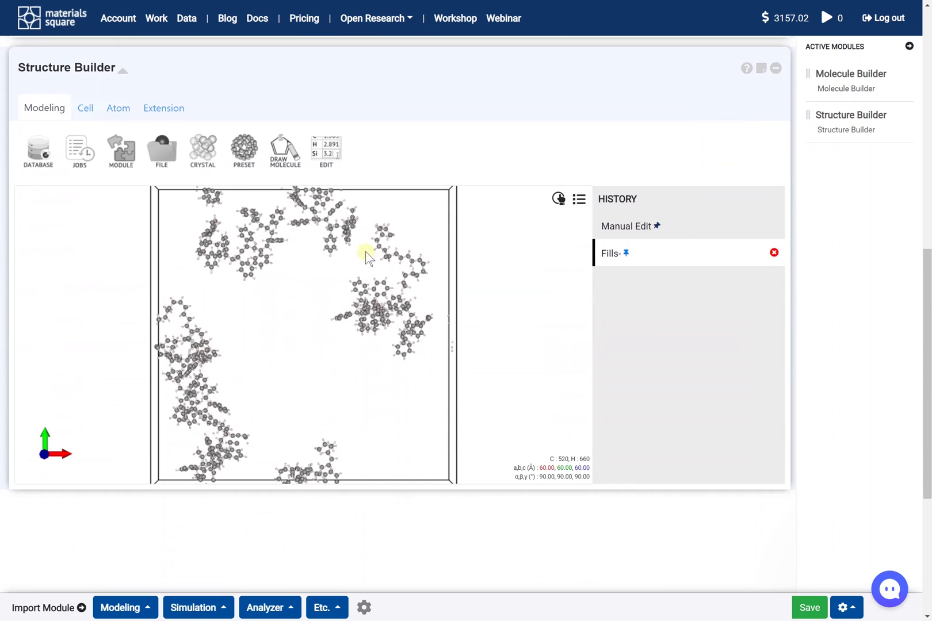
pyautogui.moveTo(375, 243); pyautogui.dragTo(292, 250)
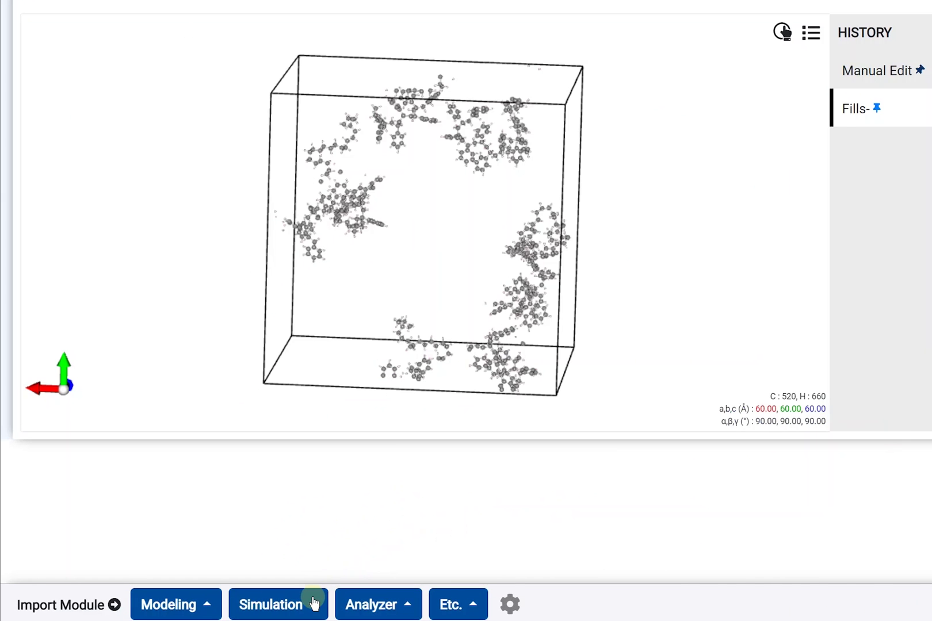
# Add a LAMMPS Thermalization module and link the Structure Builder cell as its input.
pyautogui.click(314, 603)
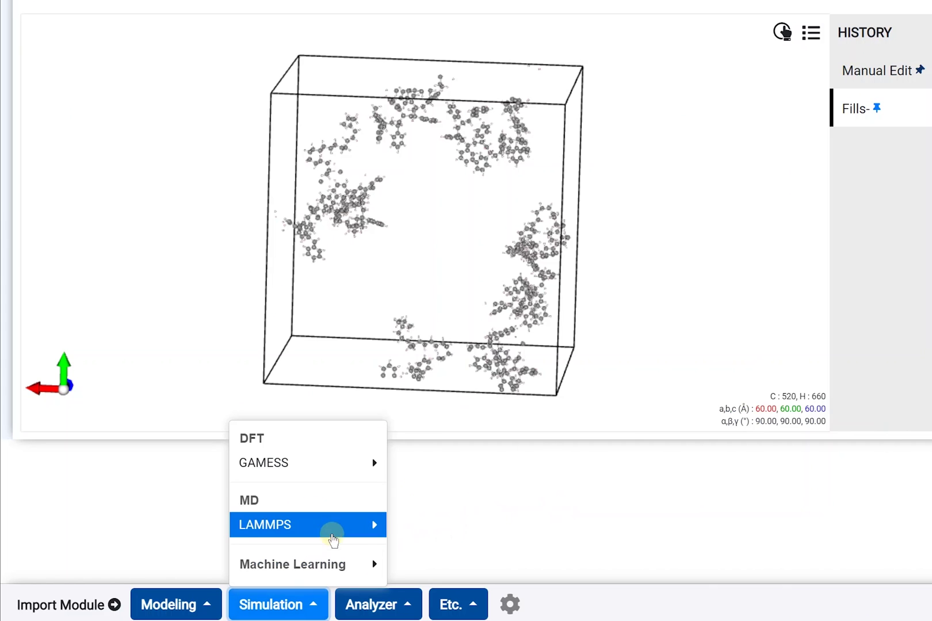
pyautogui.click(337, 533)
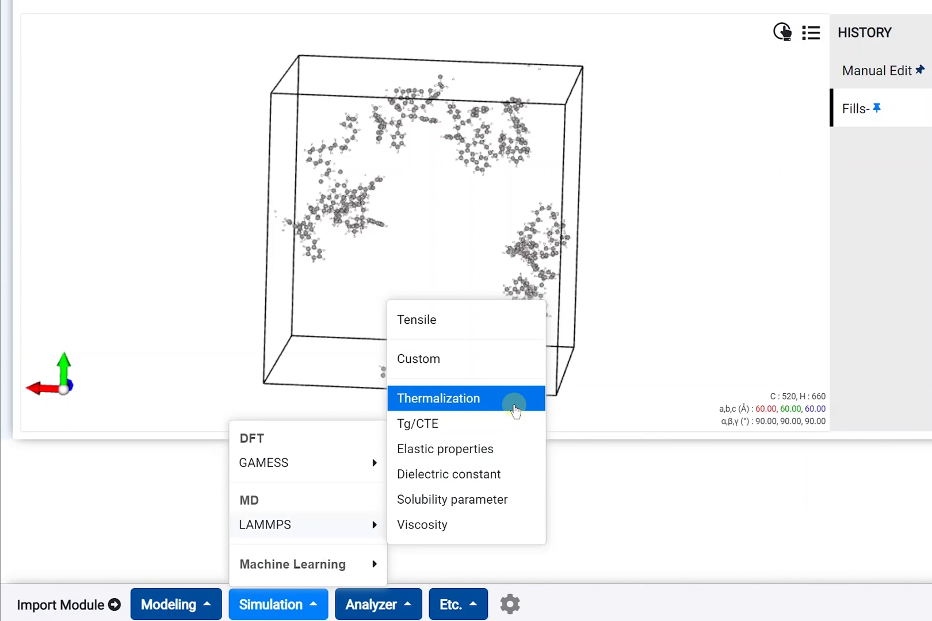
pyautogui.click(515, 404)
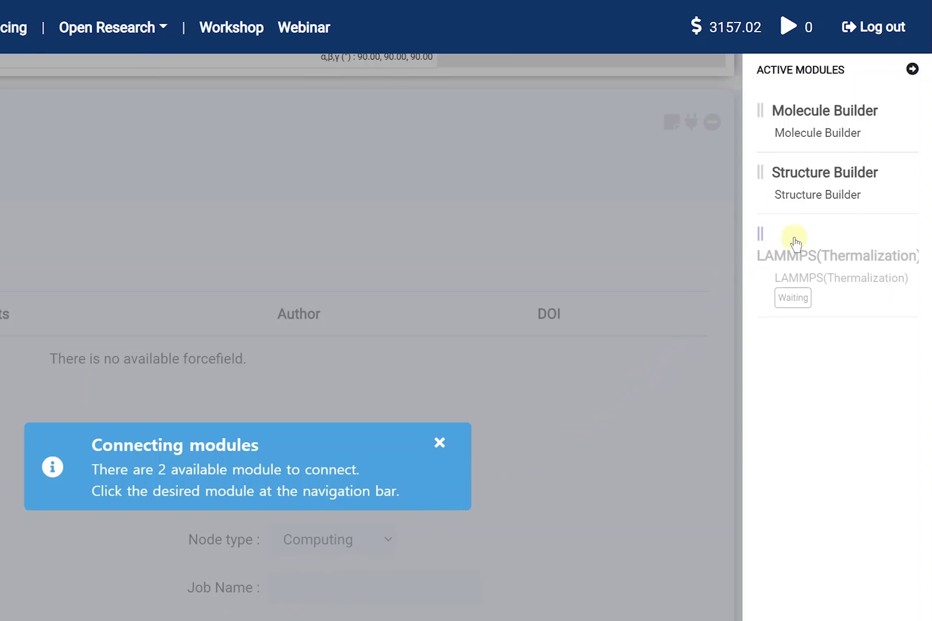
pyautogui.click(855, 199)
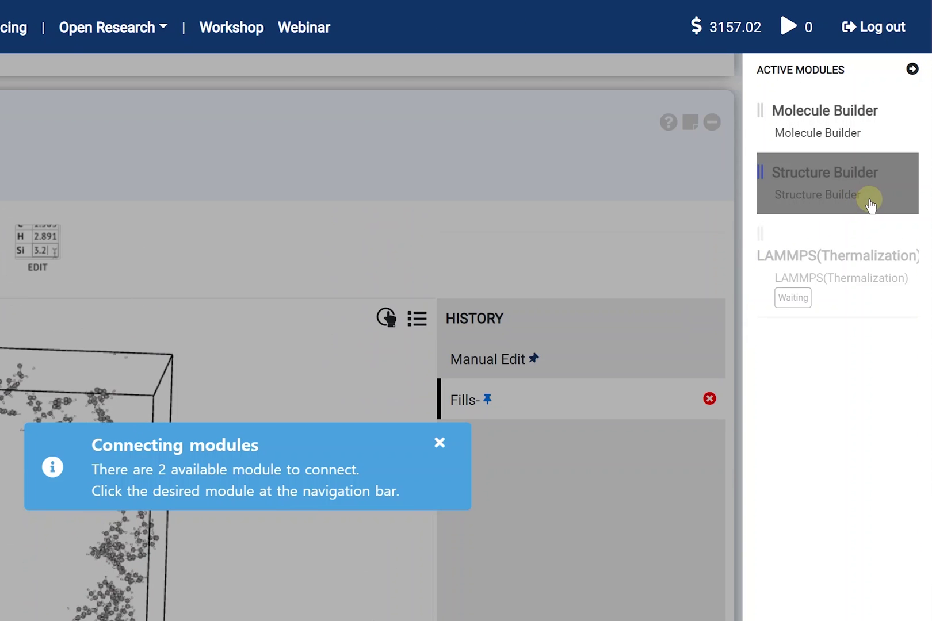
pyautogui.click(870, 203)
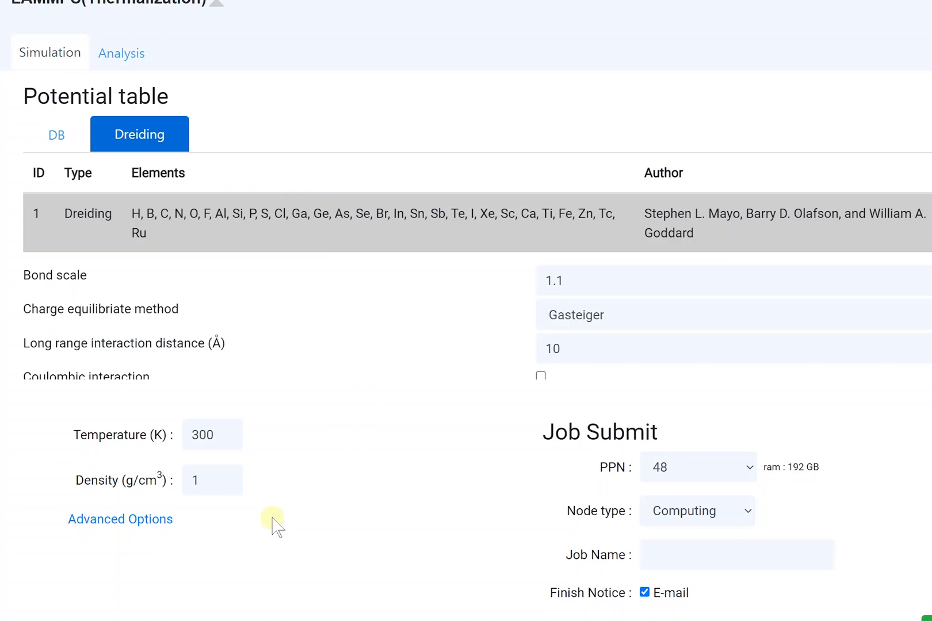
# Change the thermalization temperature from 300 to 600 K, leaving density at 1 g/cm³.
pyautogui.click(231, 439)
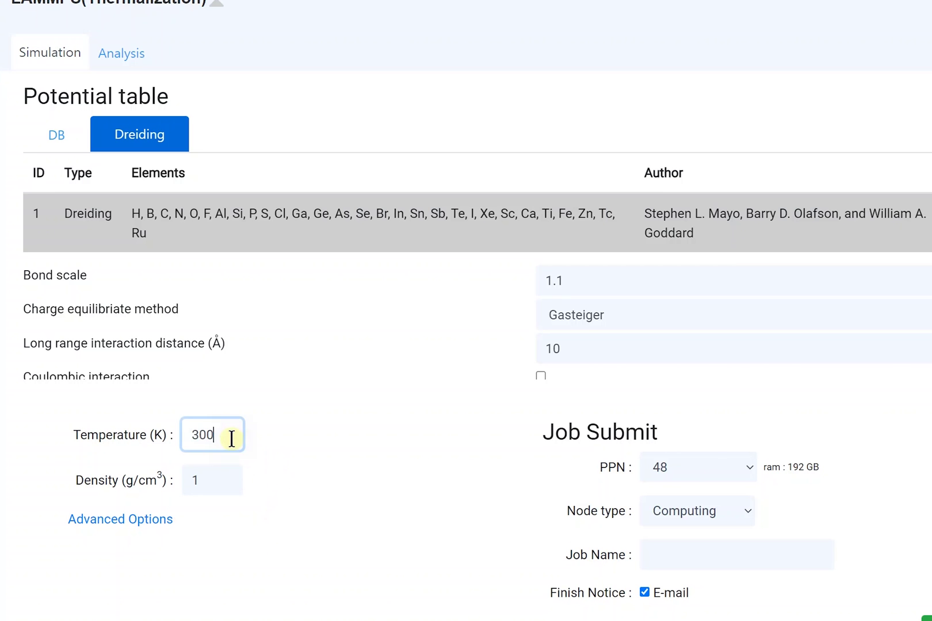
pyautogui.click(233, 486)
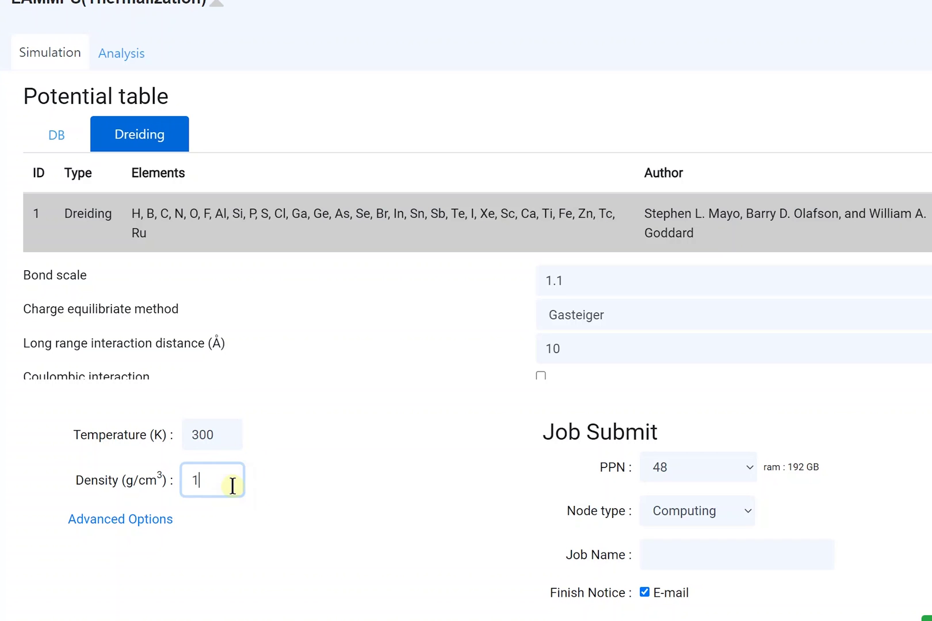
pyautogui.click(235, 442)
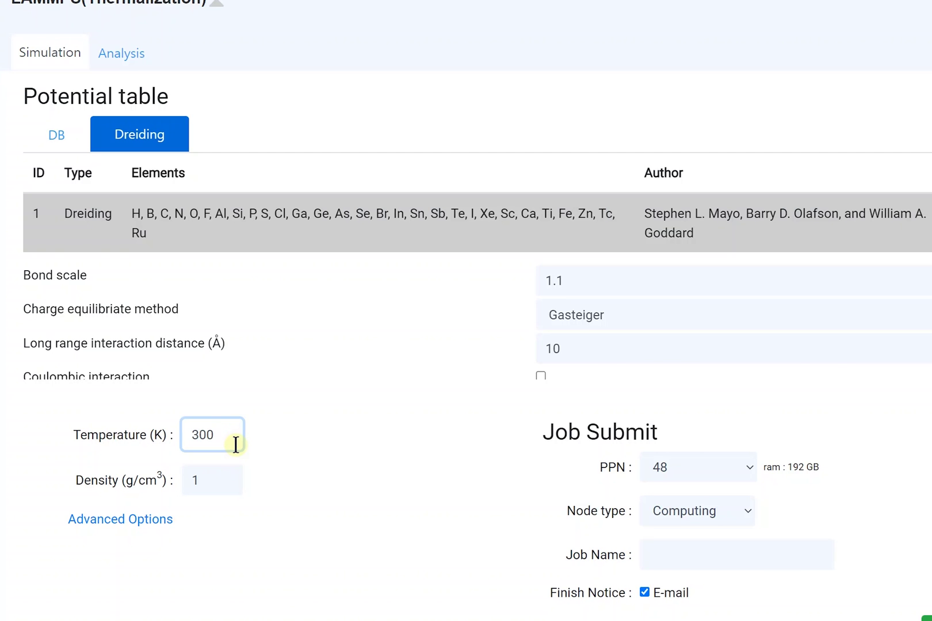
pyautogui.doubleClick(236, 444)
pyautogui.write('600')
pyautogui.click(231, 482)
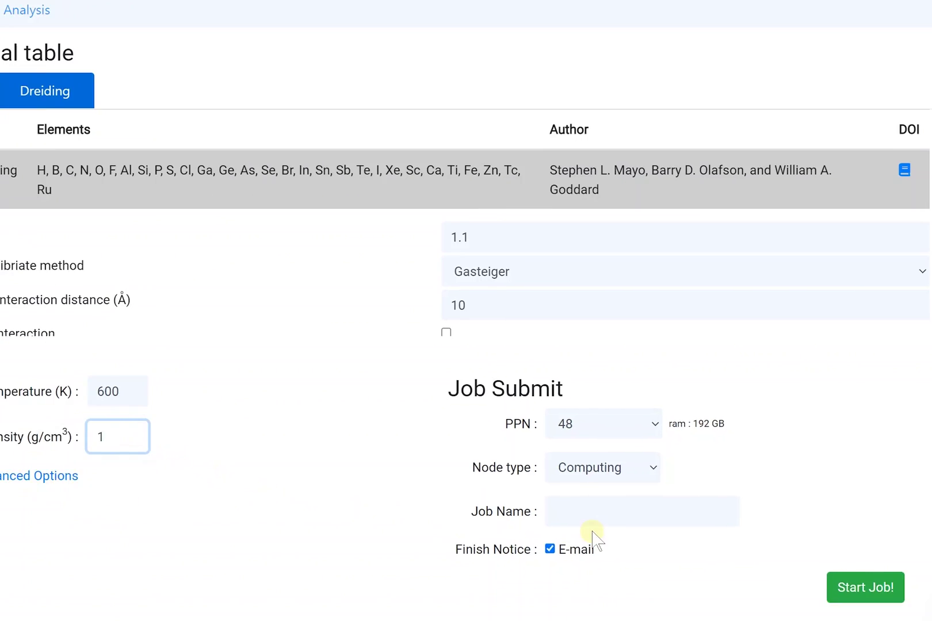
# Name the job 'thermalization', start it, and check it in the submitted jobs list.
pyautogui.click(596, 492)
pyautogui.write('the')
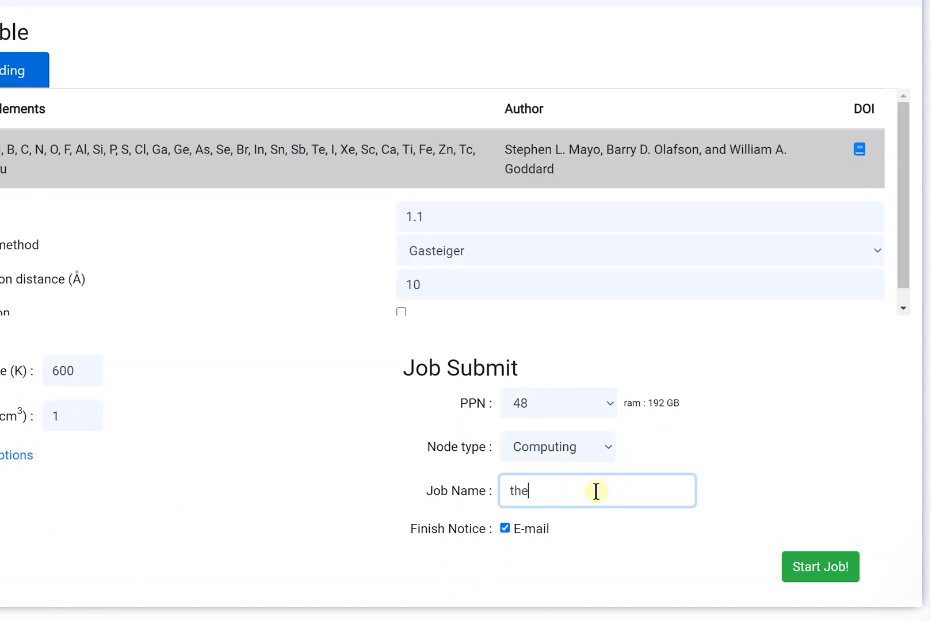
pyautogui.write('rmalization')
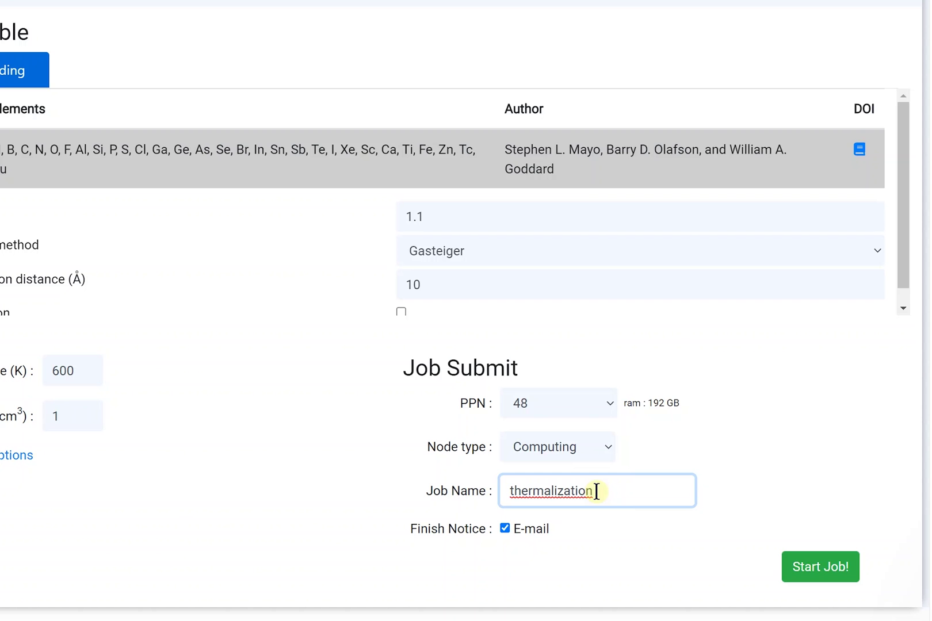
pyautogui.click(829, 568)
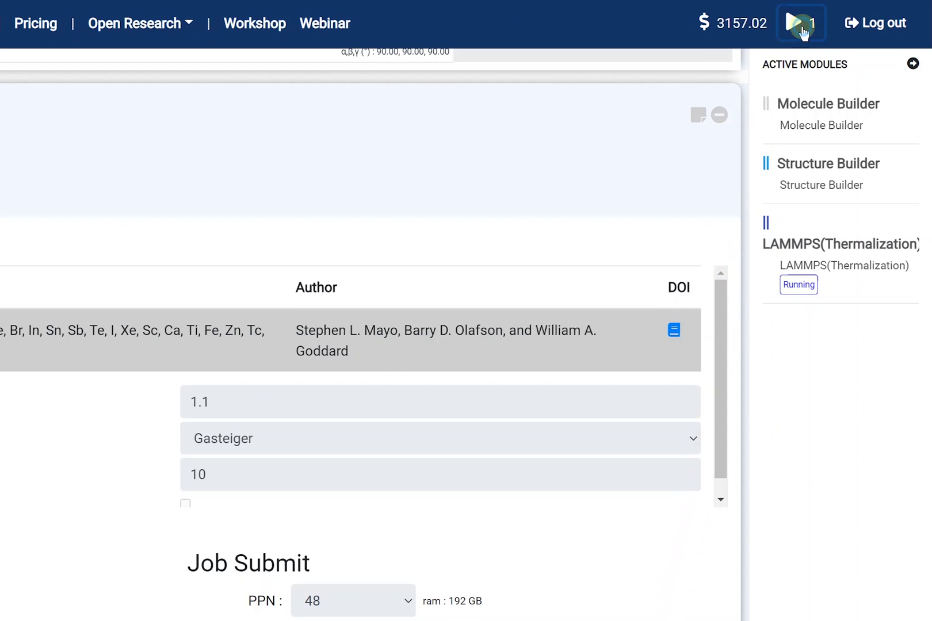
pyautogui.click(801, 26)
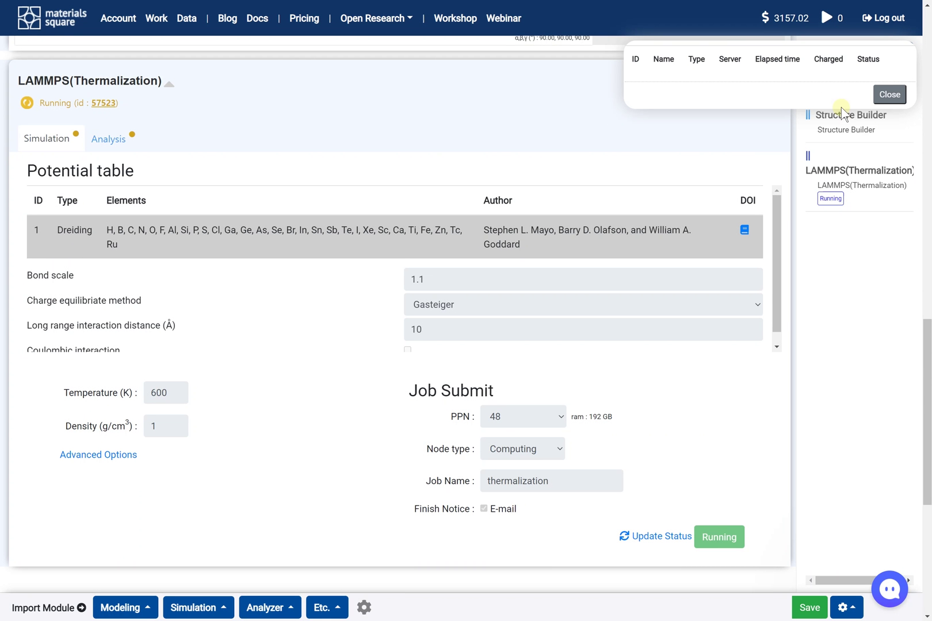
pyautogui.click(890, 95)
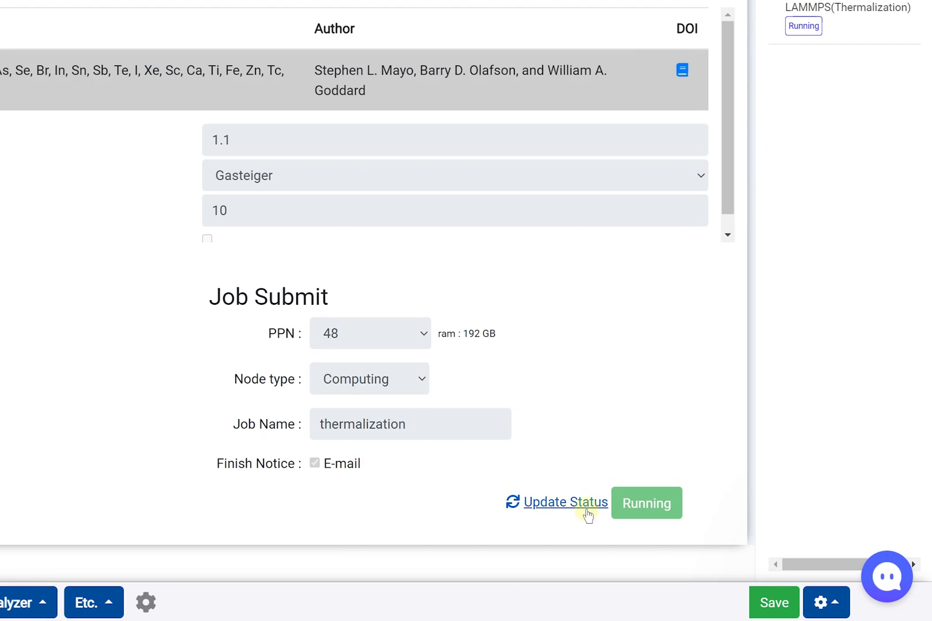
# Refresh the job status, then play and rotate the thermalization trajectory in Analysis.
pyautogui.click(587, 514)
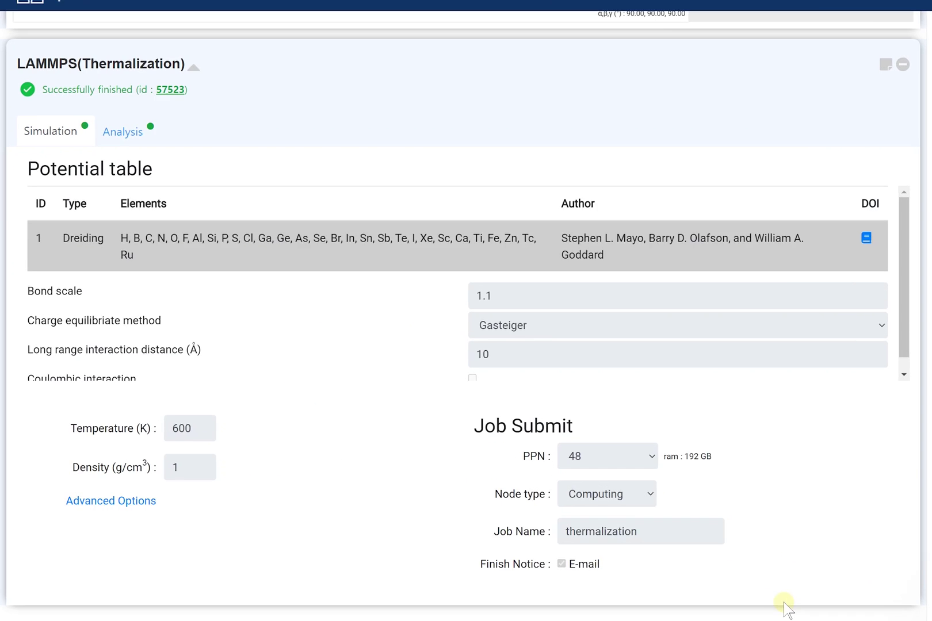
pyautogui.click(156, 127)
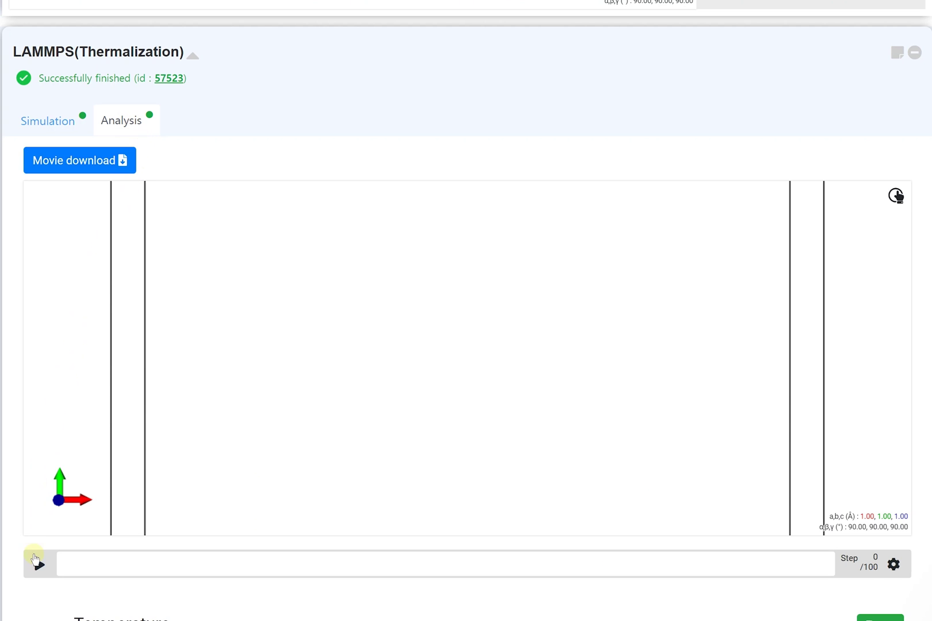
pyautogui.click(38, 563)
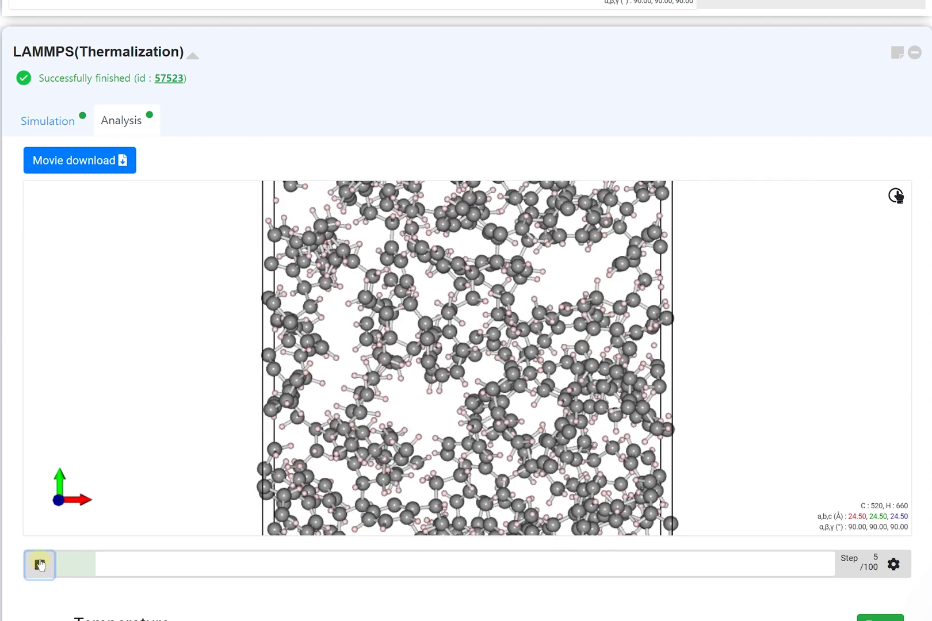
pyautogui.scroll(-2, 468, 327)
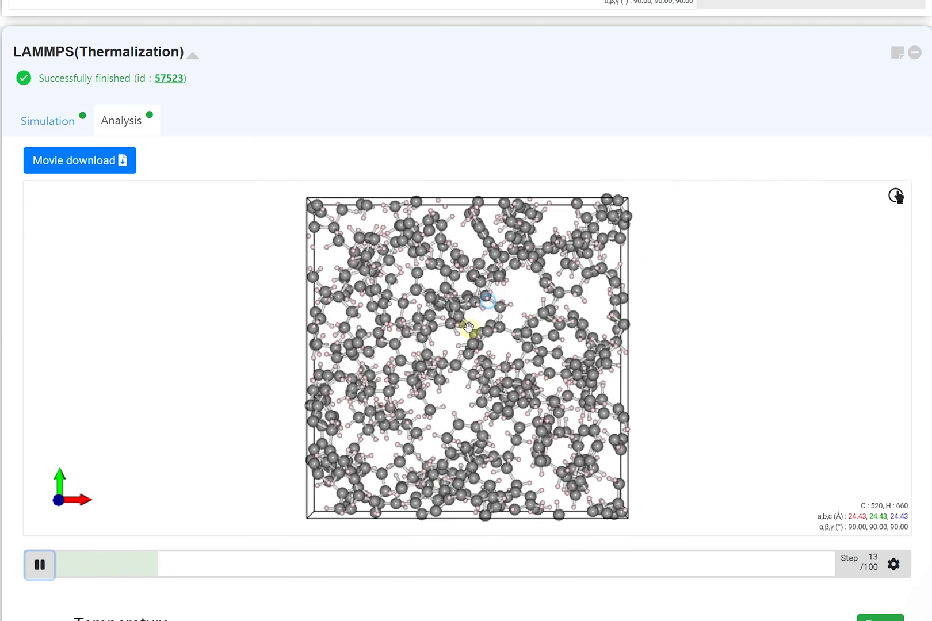
pyautogui.moveTo(469, 327); pyautogui.dragTo(632, 387)
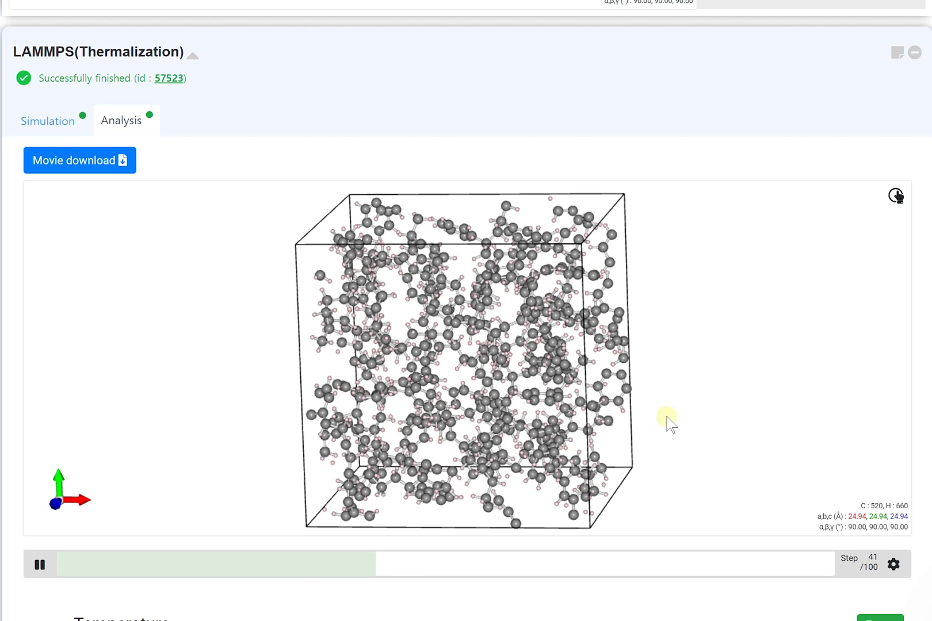
# Scroll past the Temperature and Volume charts down to the Energy chart.
pyautogui.scroll(-4, 886, 432)
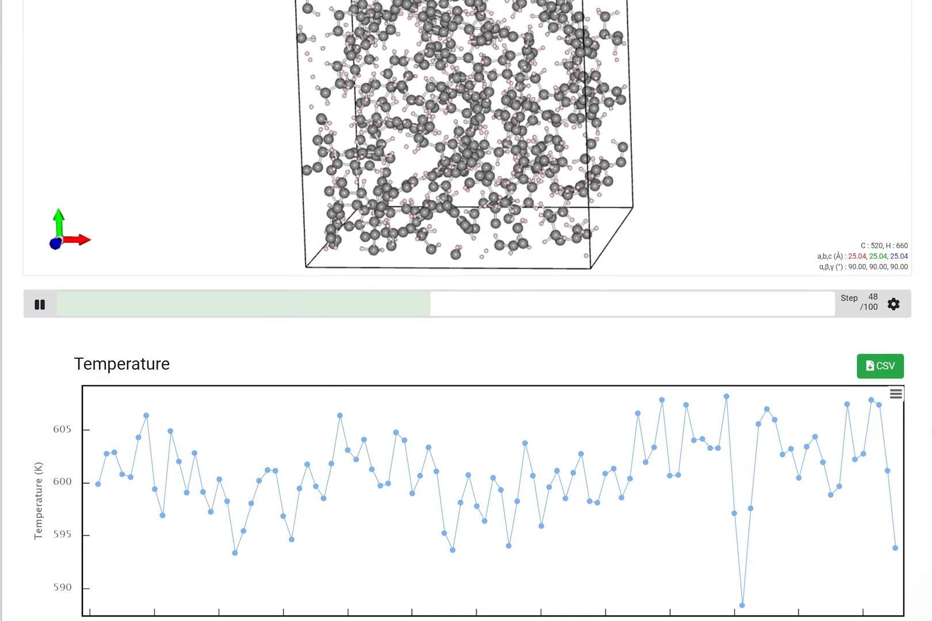
pyautogui.scroll(-4, 891, 403)
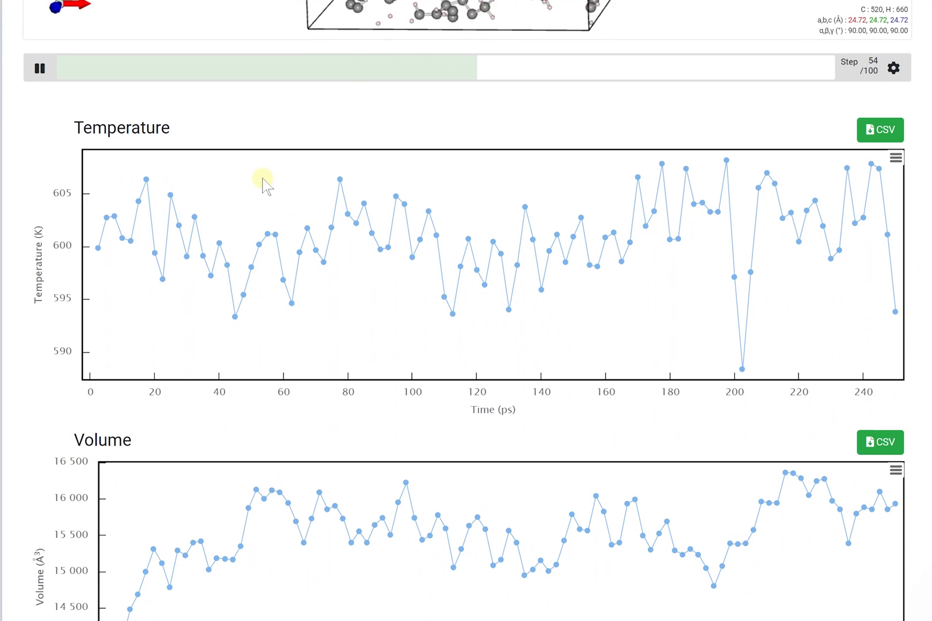
pyautogui.scroll(-1, 194, 138)
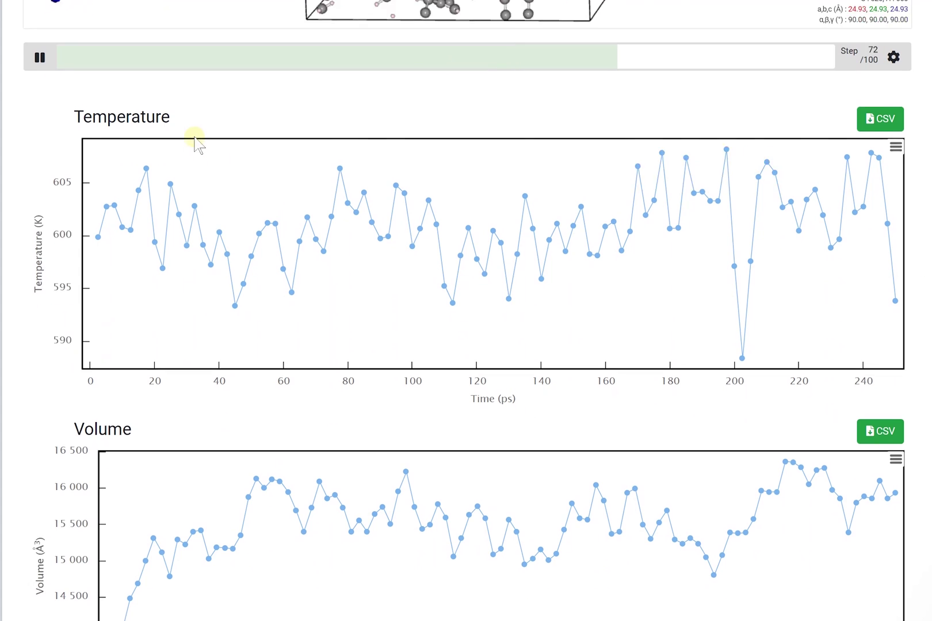
pyautogui.scroll(-3, 194, 138)
pyautogui.scroll(-3, 143, 239)
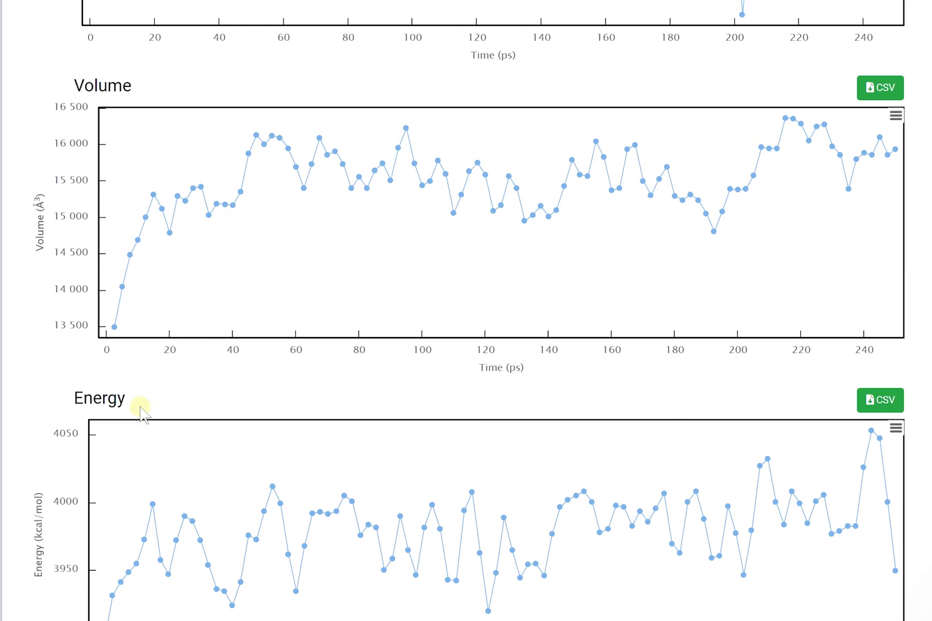
pyautogui.scroll(-3, 139, 406)
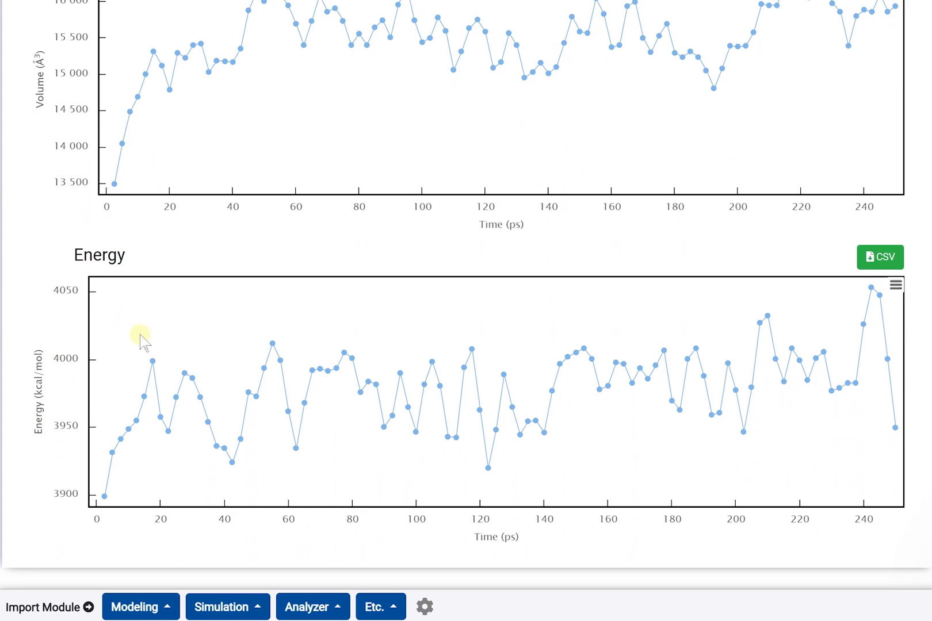
# Set the Energy chart's yRange to min 3500 and max 4500 kcal/mol.
pyautogui.rightClick(570, 314)
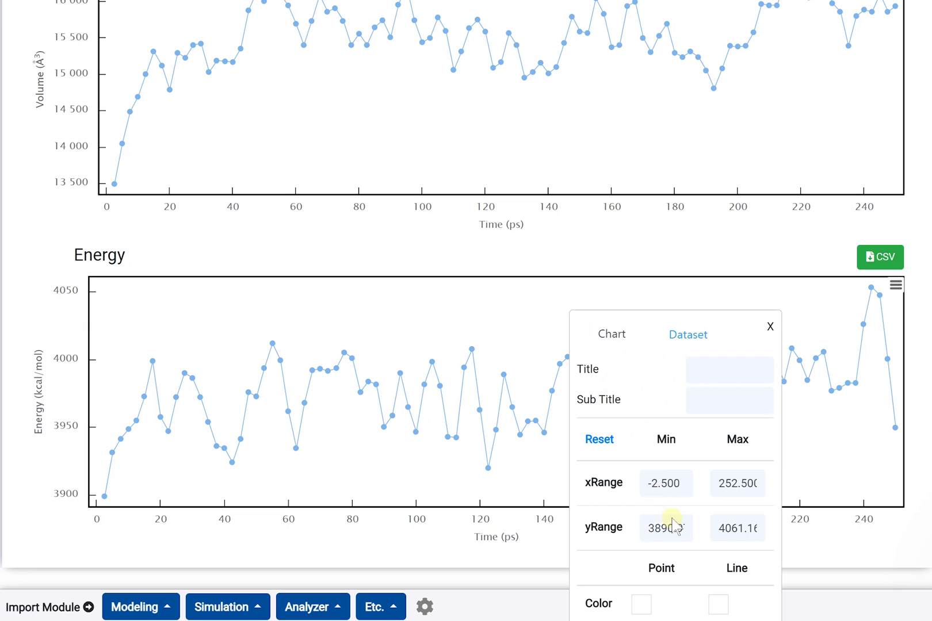
pyautogui.click(668, 527)
pyautogui.doubleClick(670, 526)
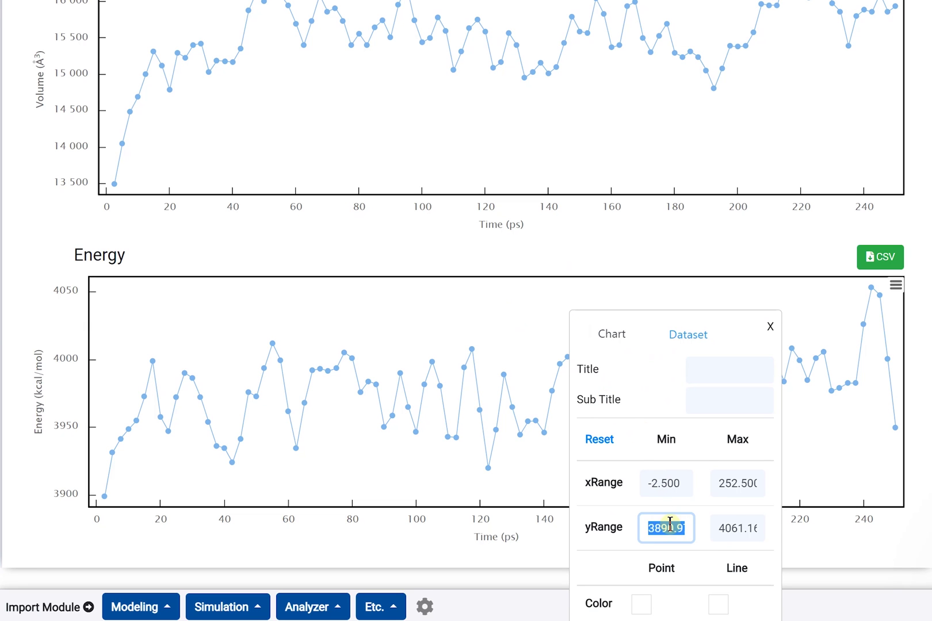
pyautogui.write('3500')
pyautogui.press('Tab')
pyautogui.write('4500')
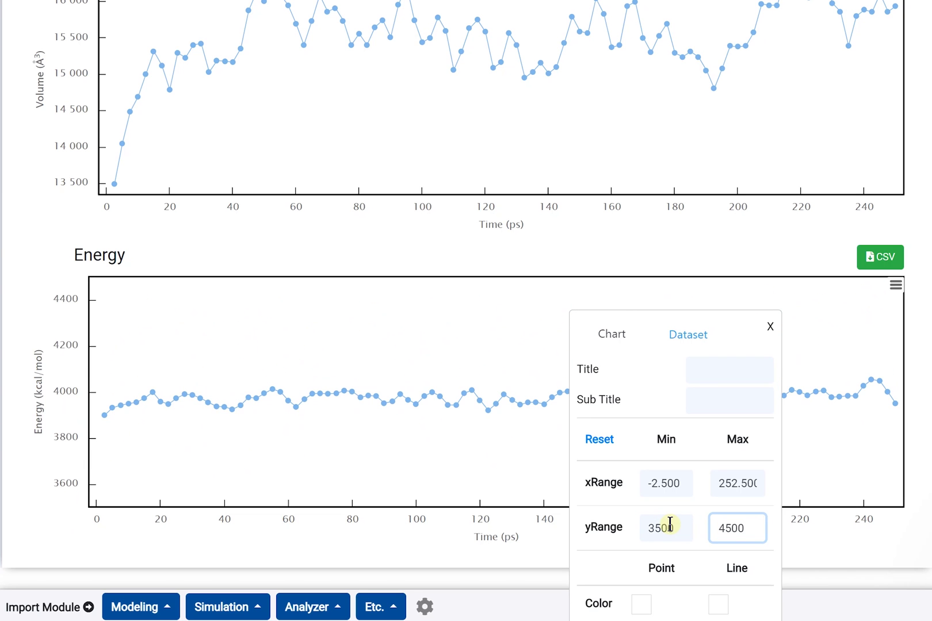
pyautogui.click(769, 326)
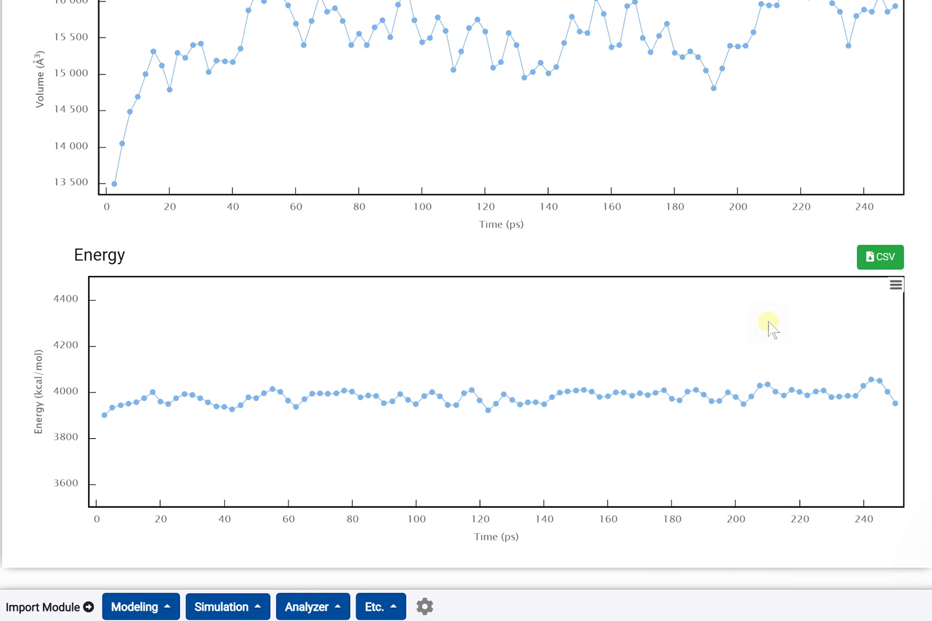